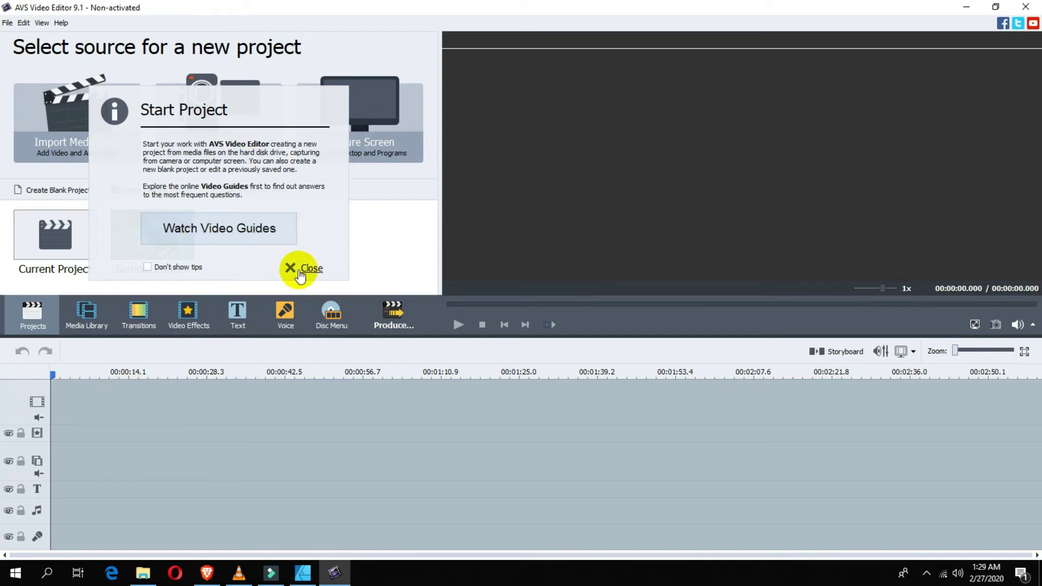
# Browse the AVS4YOU online video guides page, close the browser with all its tabs, and dismiss the Start Project tip
pyautogui.click(247, 234)
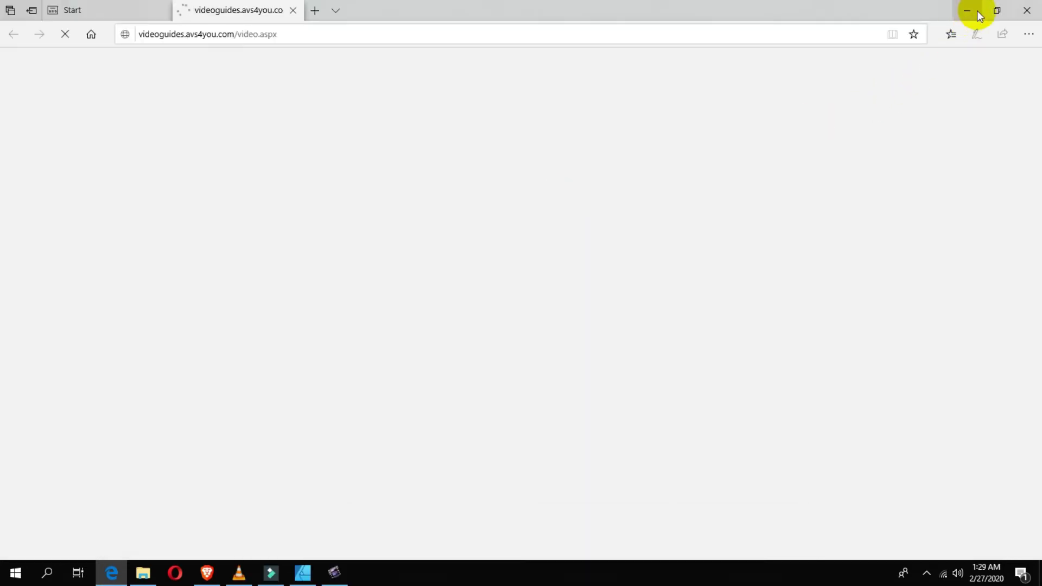
pyautogui.click(996, 10)
pyautogui.moveTo(432, 34); pyautogui.dragTo(748, 35)
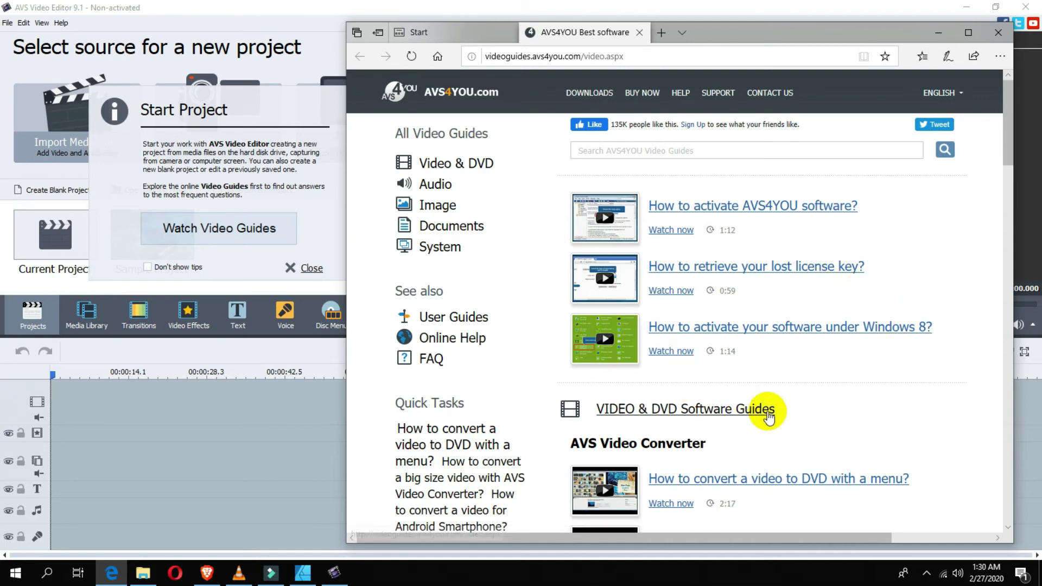
pyautogui.scroll(-3, 769, 416)
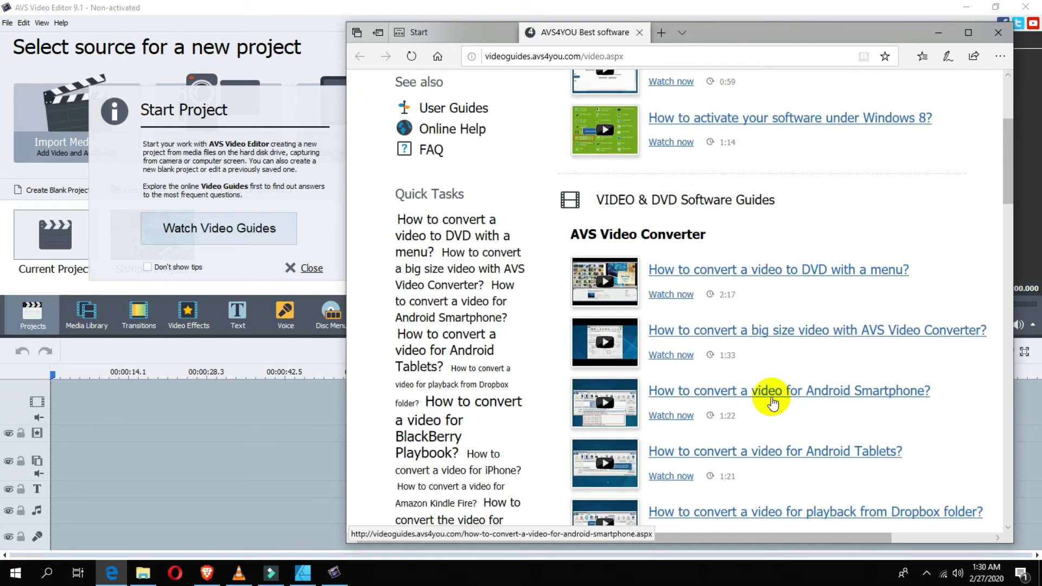
pyautogui.scroll(-2, 779, 391)
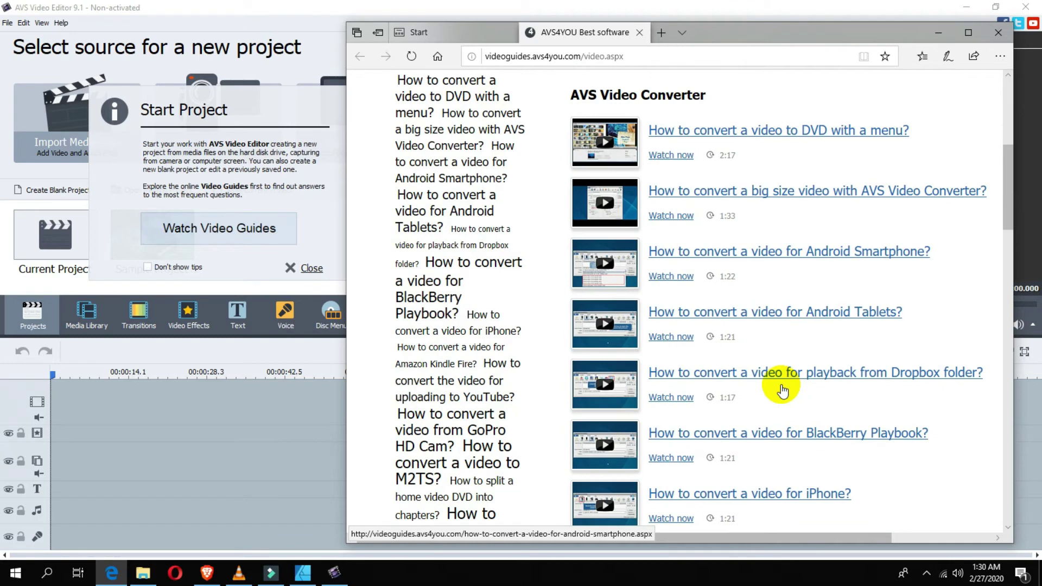
pyautogui.click(999, 33)
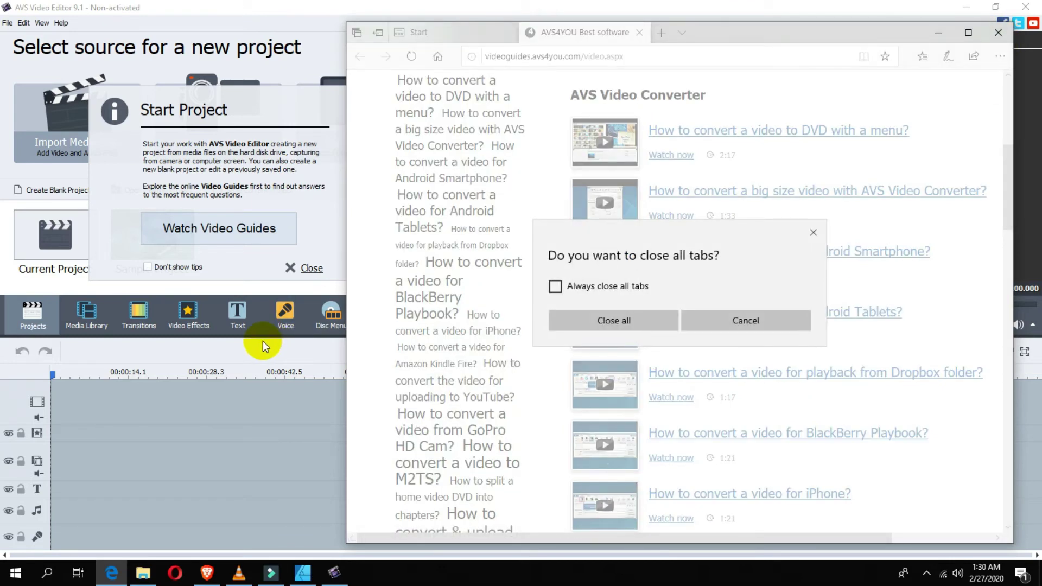
pyautogui.click(623, 322)
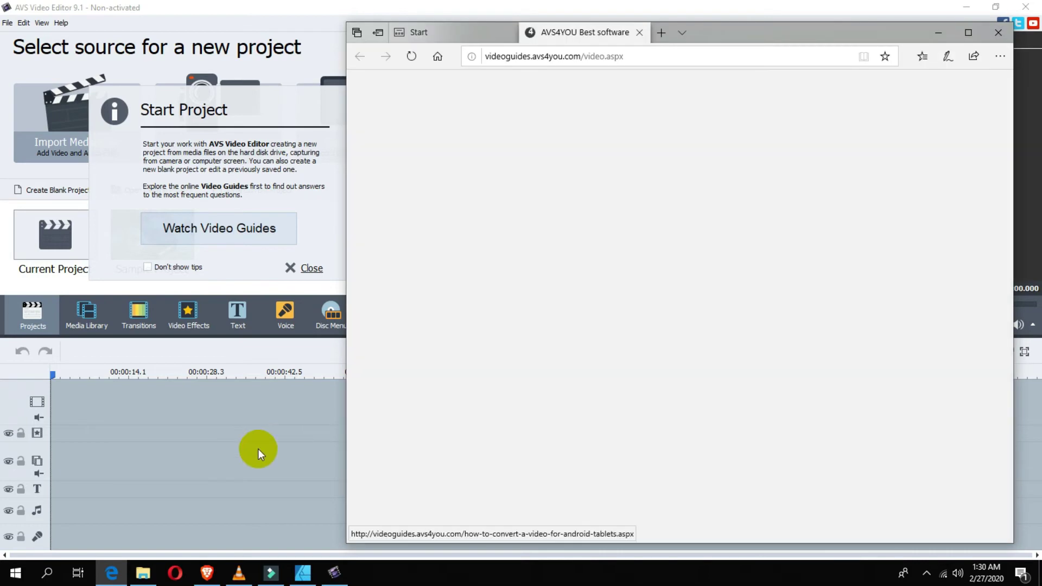
pyautogui.click(291, 268)
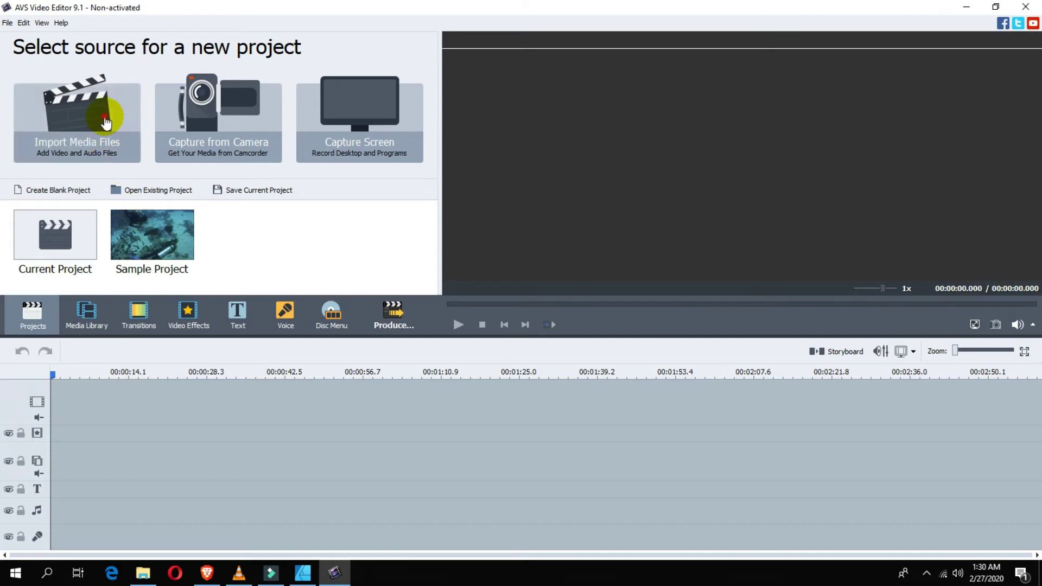
# Start importing media files and browse to the DONE folder inside BCUP 2 > EASYORK on the DATA (E:) drive
pyautogui.click(122, 160)
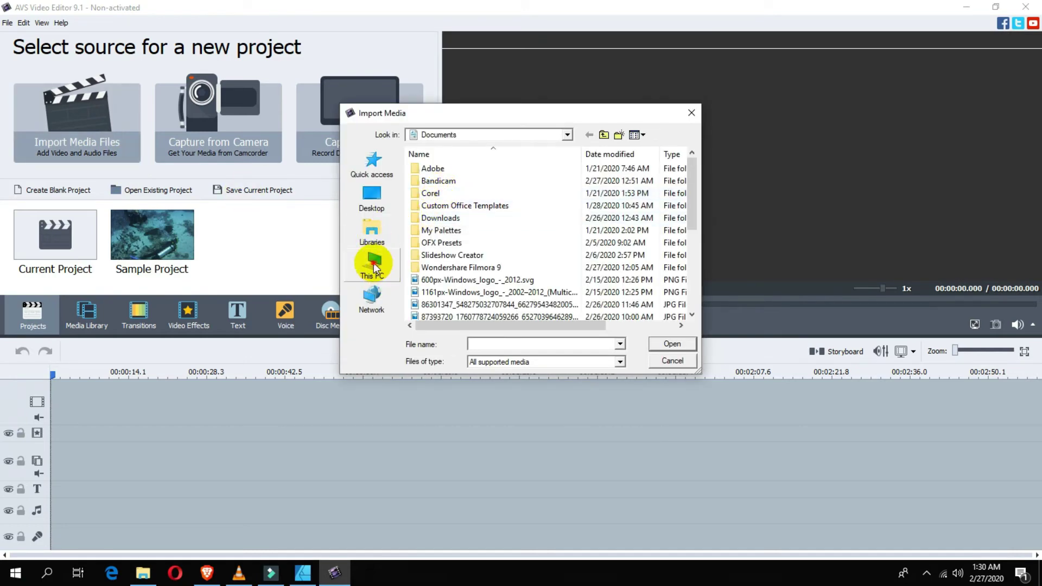
pyautogui.press('BackSpace')
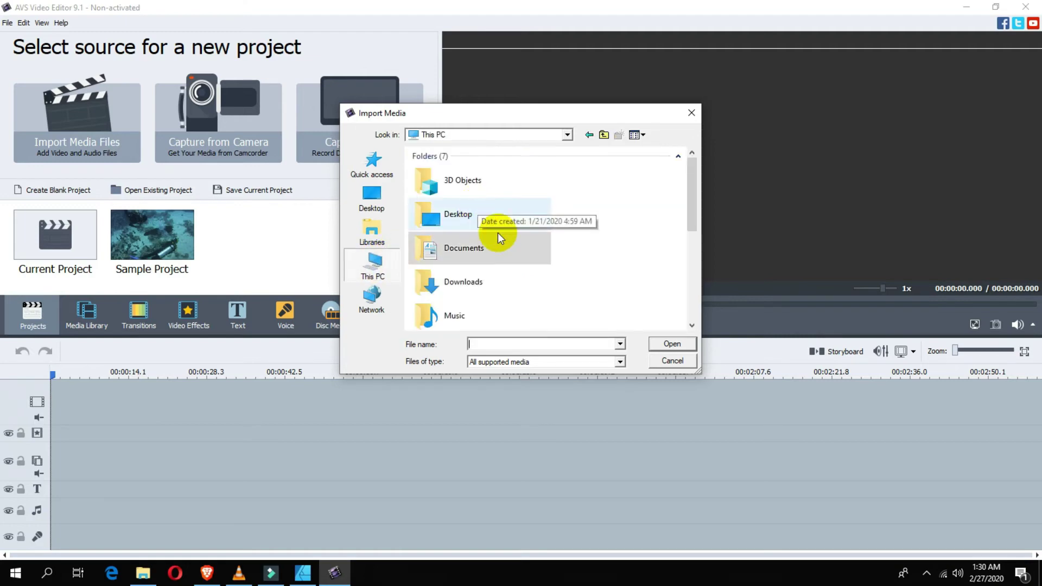
pyautogui.scroll(-5, 487, 269)
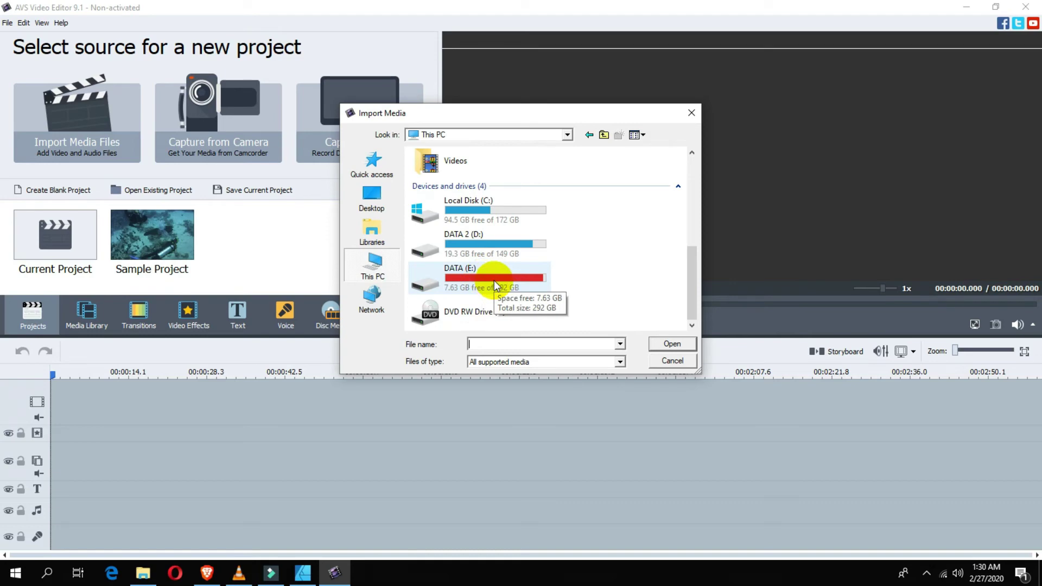
pyautogui.doubleClick(495, 273)
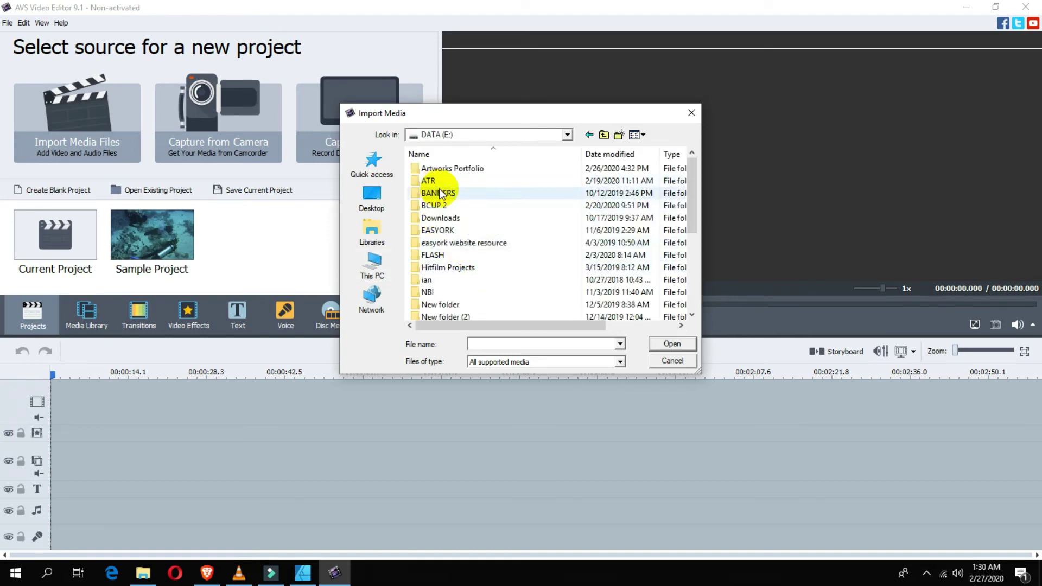
pyautogui.doubleClick(440, 206)
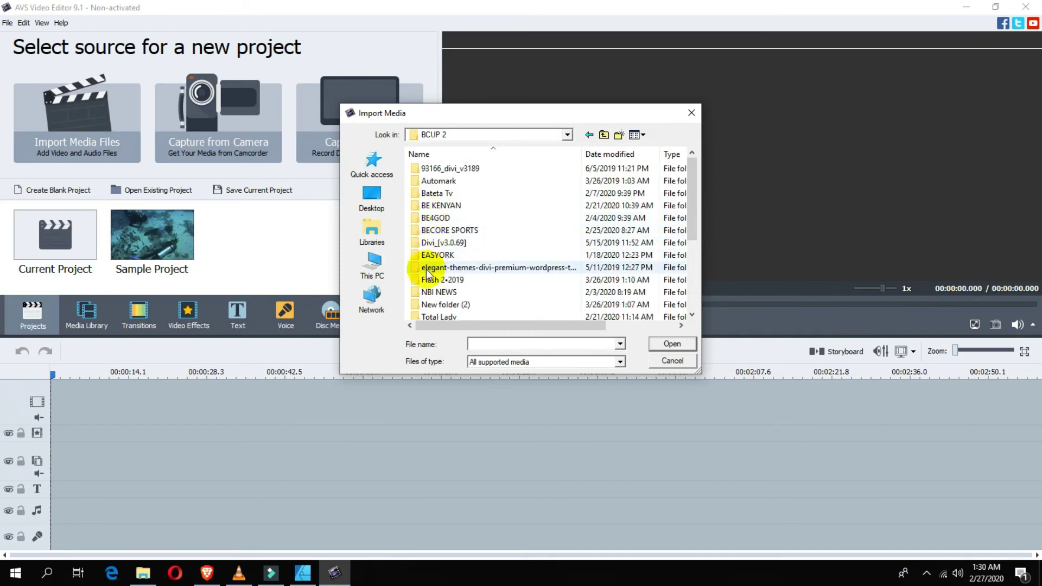
pyautogui.doubleClick(429, 257)
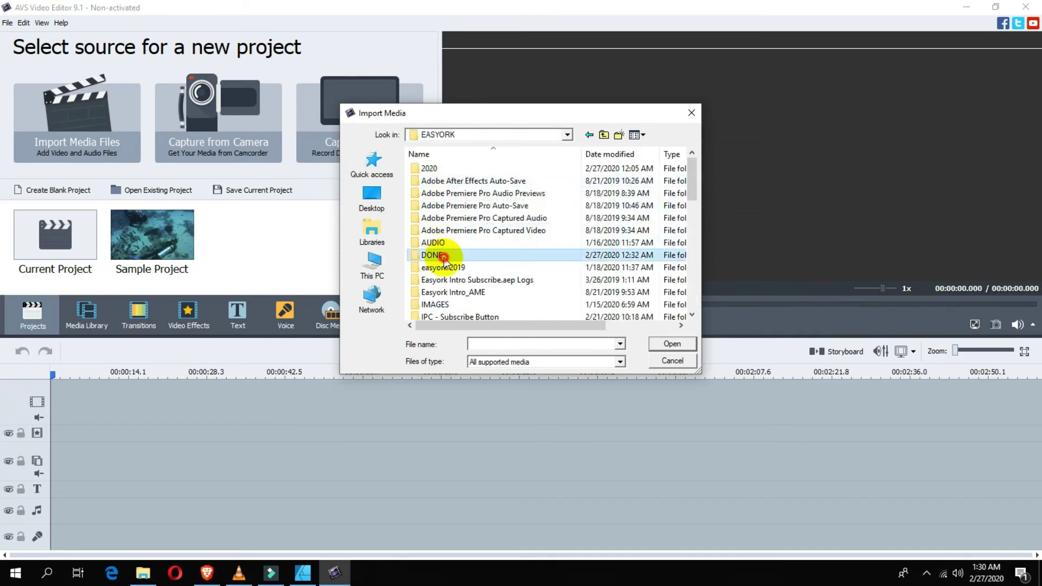
pyautogui.doubleClick(444, 261)
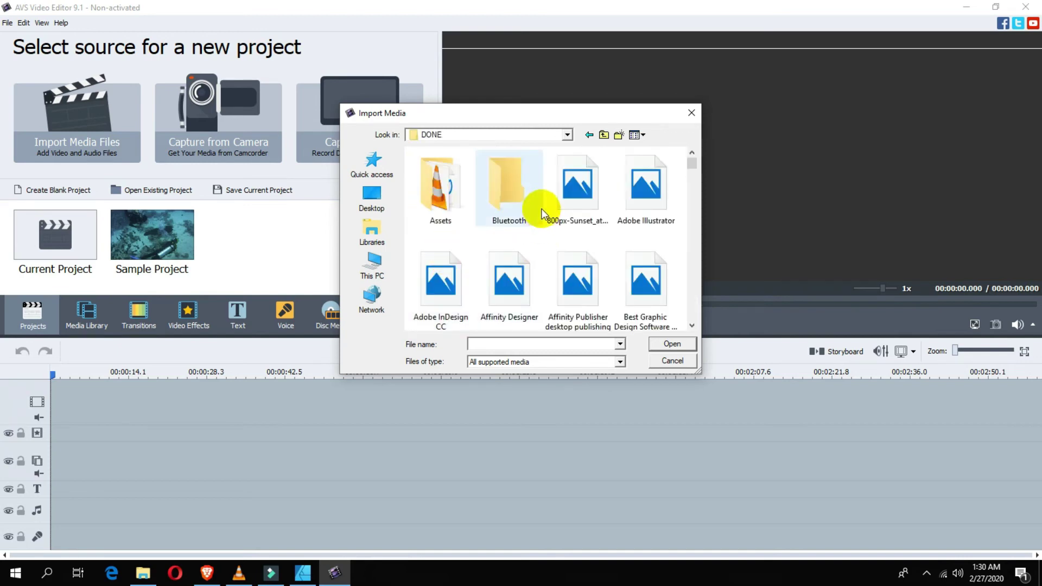
# Import the video HOW TO ADD NODES TO A SHAPE IN AFFINITY DESIGNER from the DONE folder
pyautogui.scroll(-5, 530, 220)
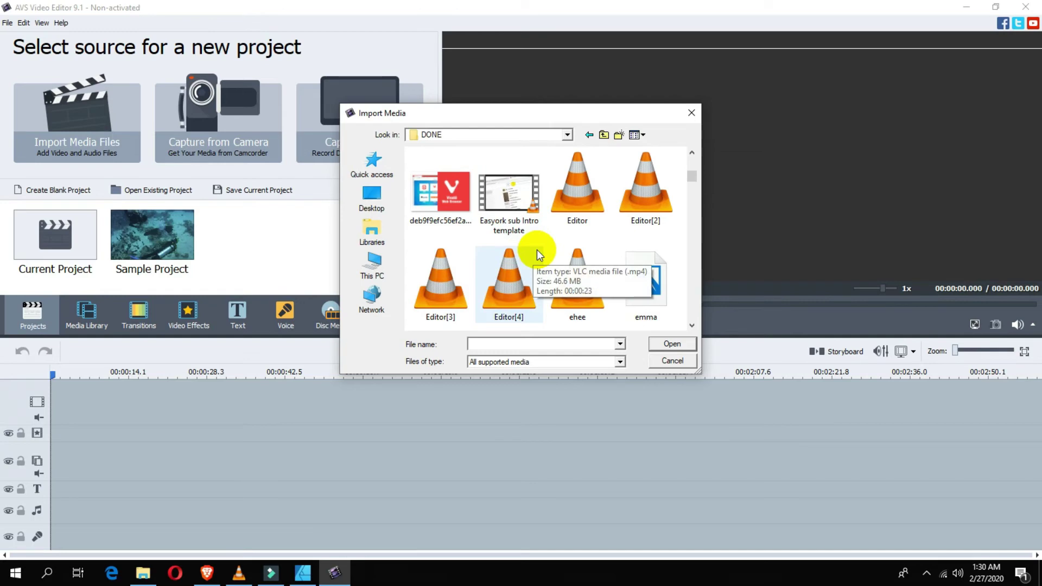
pyautogui.scroll(-1, 569, 269)
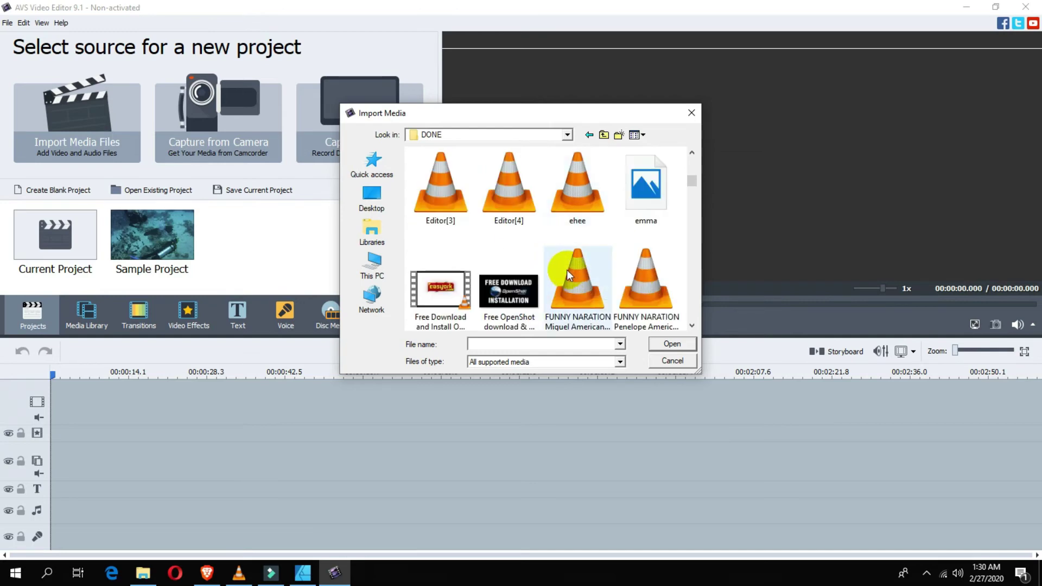
pyautogui.scroll(-1, 467, 223)
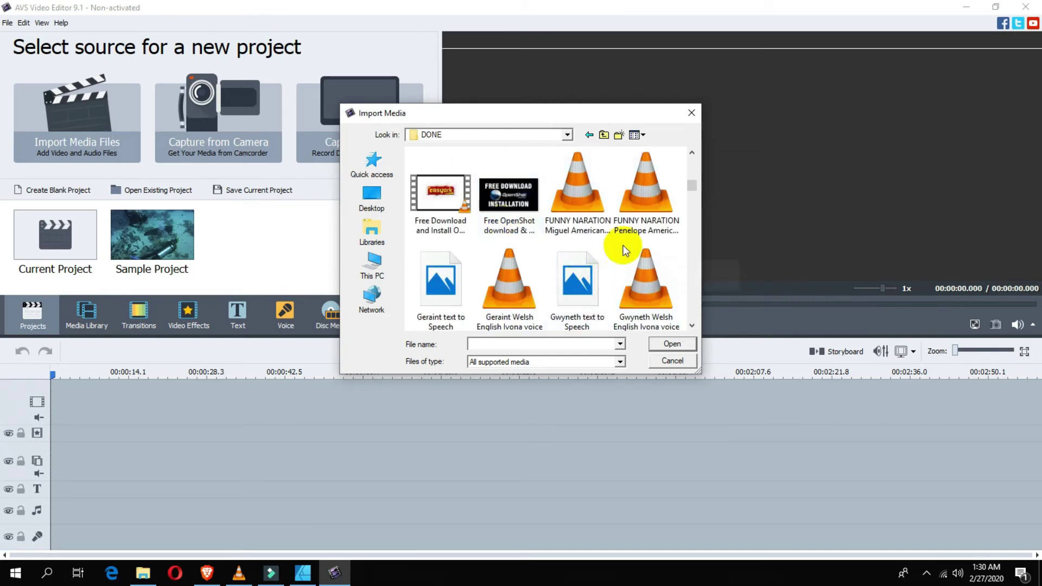
pyautogui.scroll(-2, 505, 273)
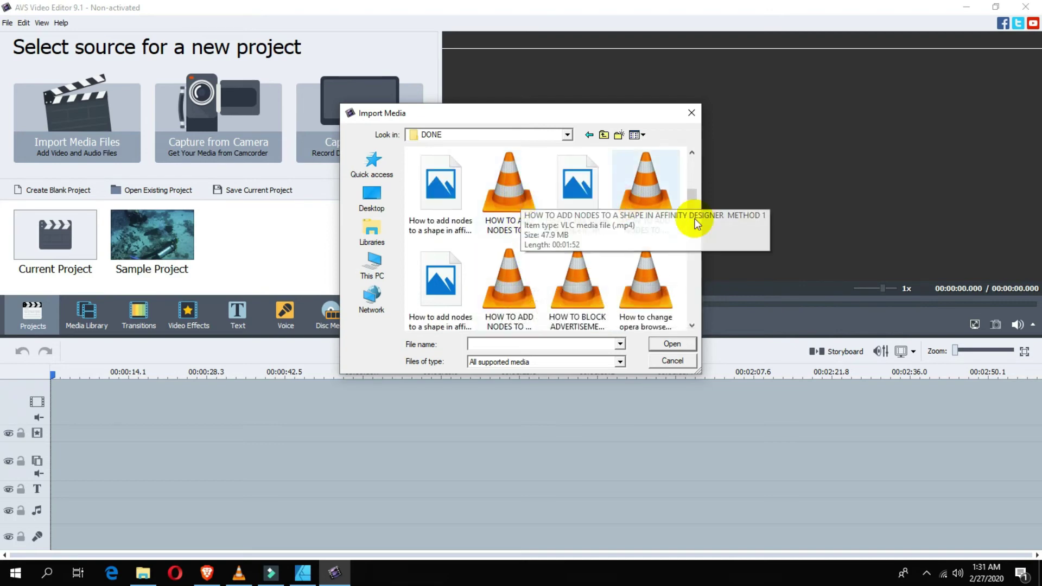
pyautogui.click(510, 295)
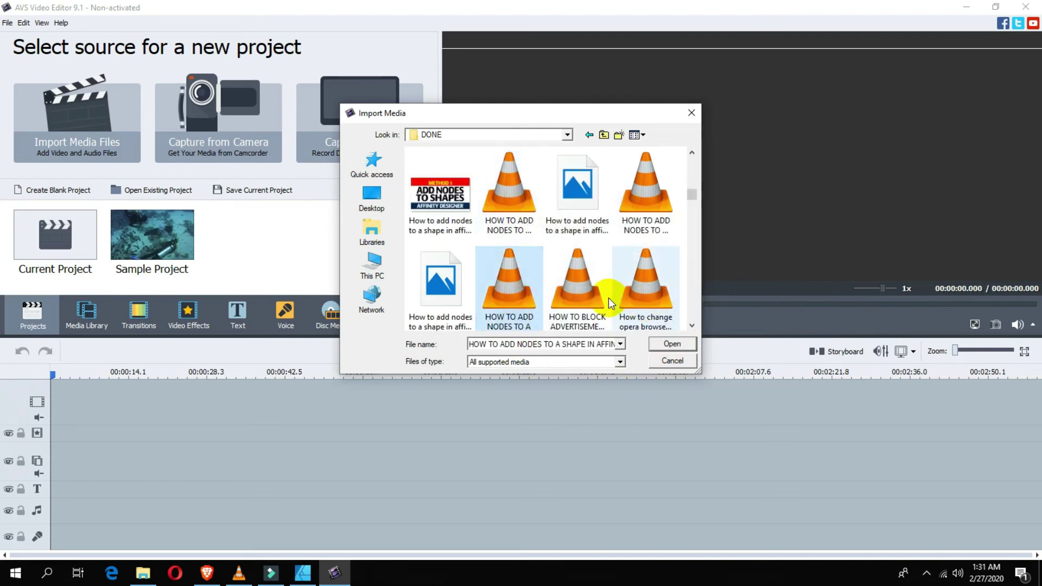
pyautogui.click(672, 345)
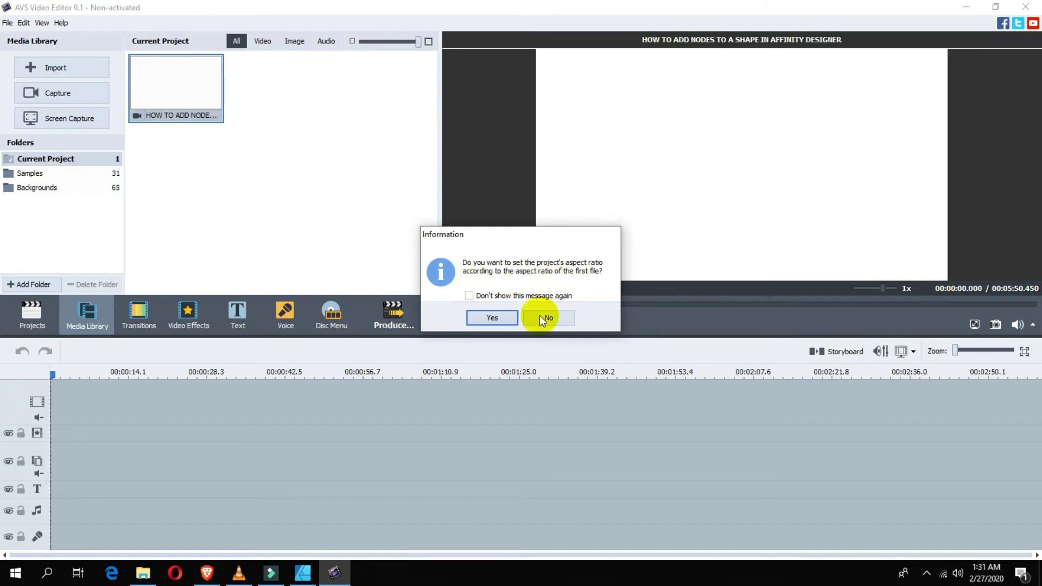
# Accept setting the project's aspect ratio from the first file and dismiss the Media Library tip
pyautogui.click(492, 318)
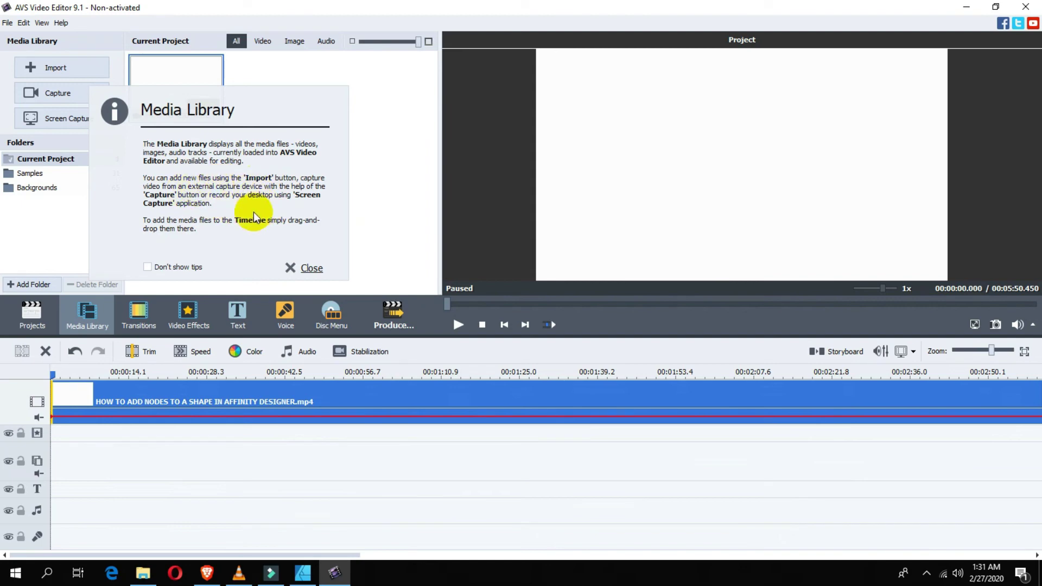
pyautogui.click(305, 268)
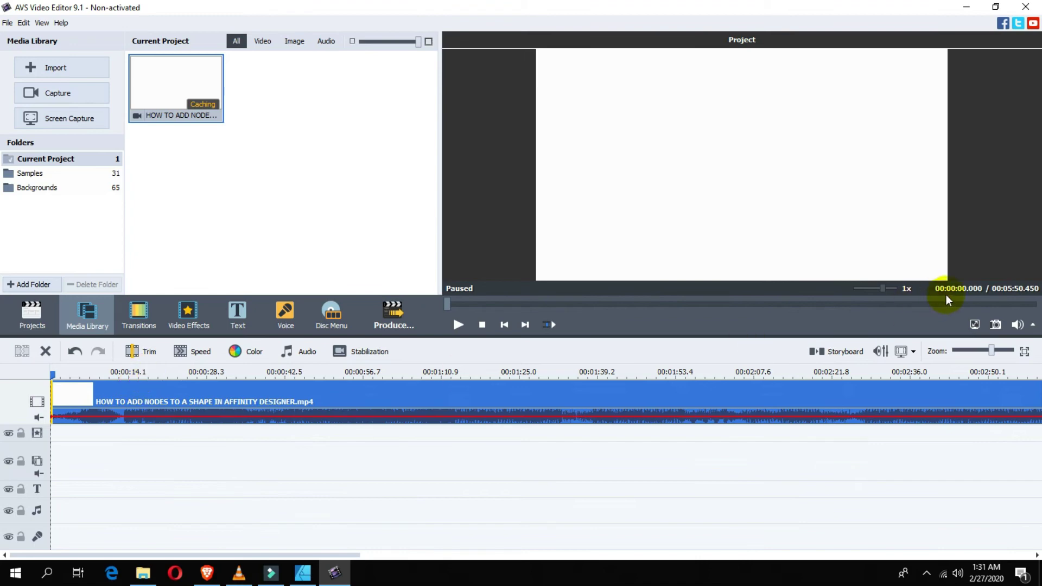
pyautogui.moveTo(992, 350); pyautogui.dragTo(969, 353)
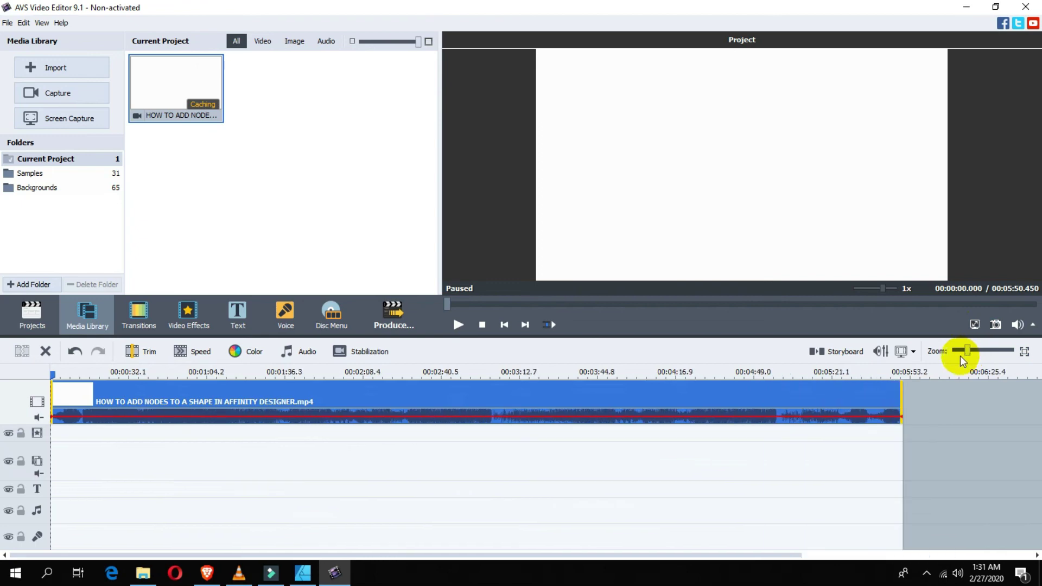
# Try a contrast adjustment in the clip's Color Correction at about 1:44, reset all settings and cancel
pyautogui.click(254, 352)
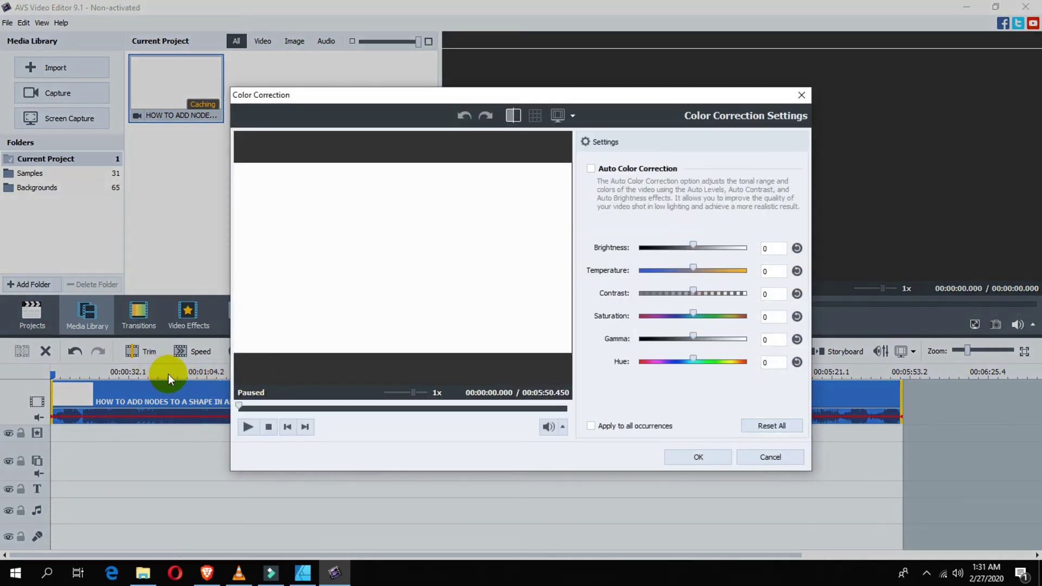
pyautogui.click(316, 408)
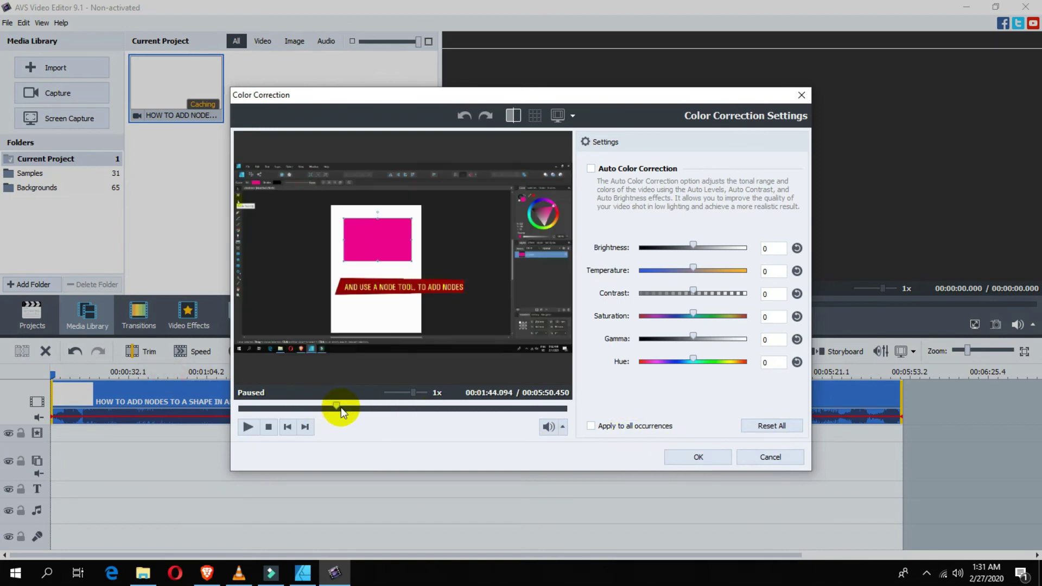
pyautogui.click(337, 409)
pyautogui.moveTo(693, 270)
pyautogui.mouseDown()
pyautogui.moveTo(746, 270)
pyautogui.moveTo(633, 268)
pyautogui.moveTo(696, 272)
pyautogui.moveTo(710, 293)
pyautogui.moveTo(727, 293)
pyautogui.moveTo(632, 284)
pyautogui.moveTo(691, 284)
pyautogui.moveTo(693, 268)
pyautogui.mouseUp()
pyautogui.doubleClick(767, 294)
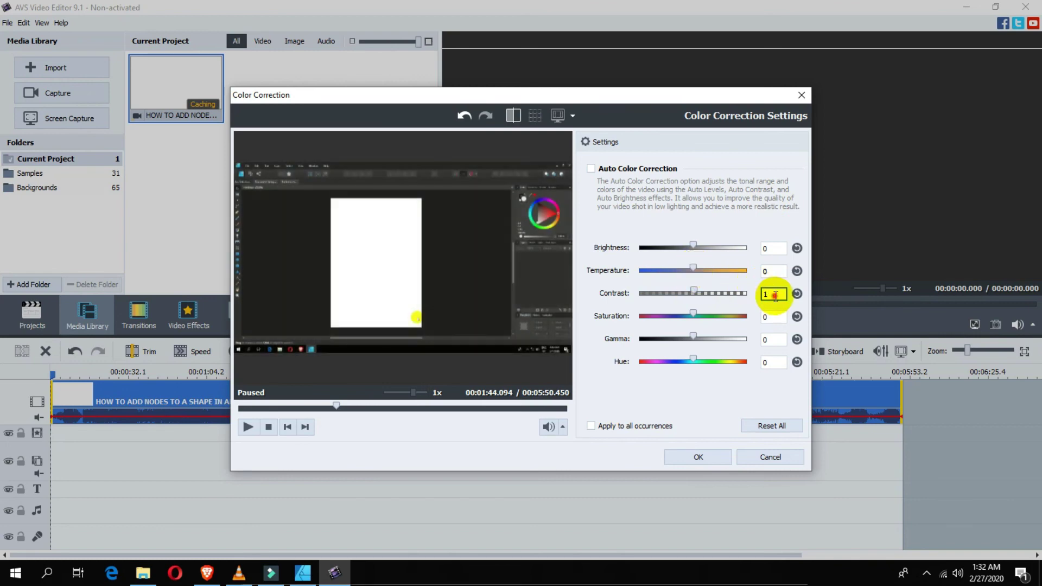
pyautogui.write('0')
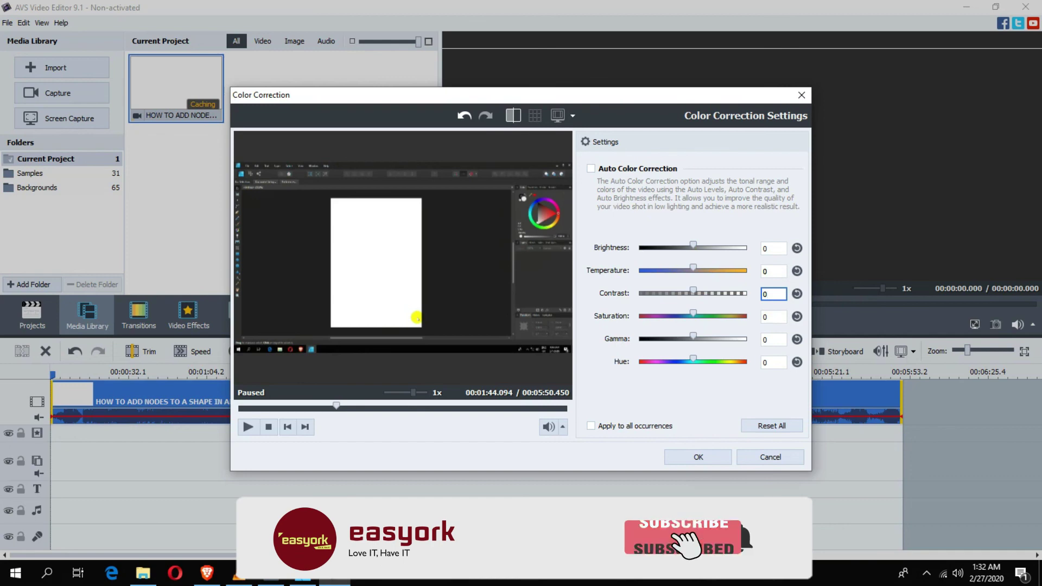
pyautogui.click(774, 427)
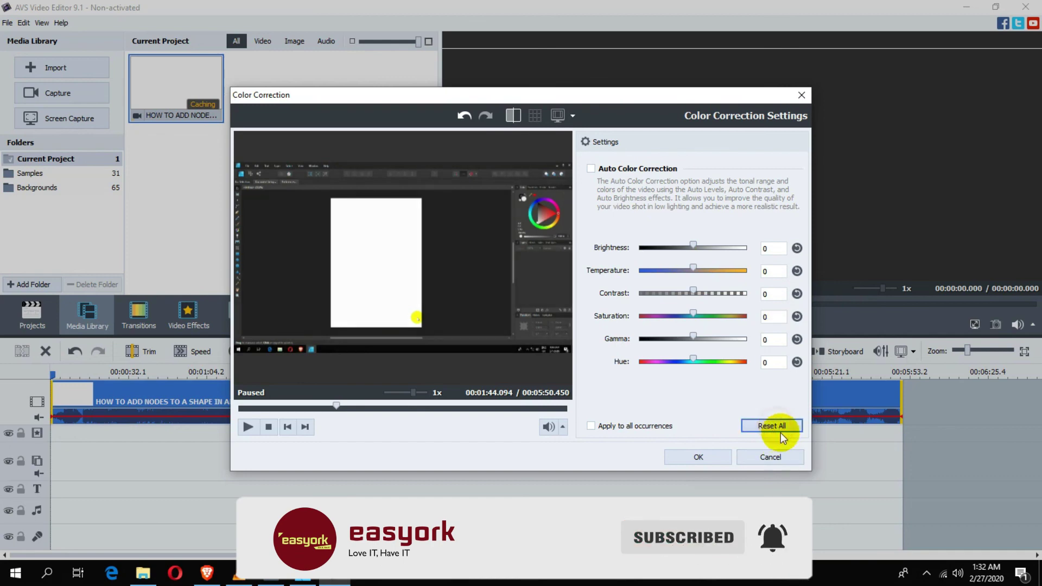
pyautogui.click(767, 458)
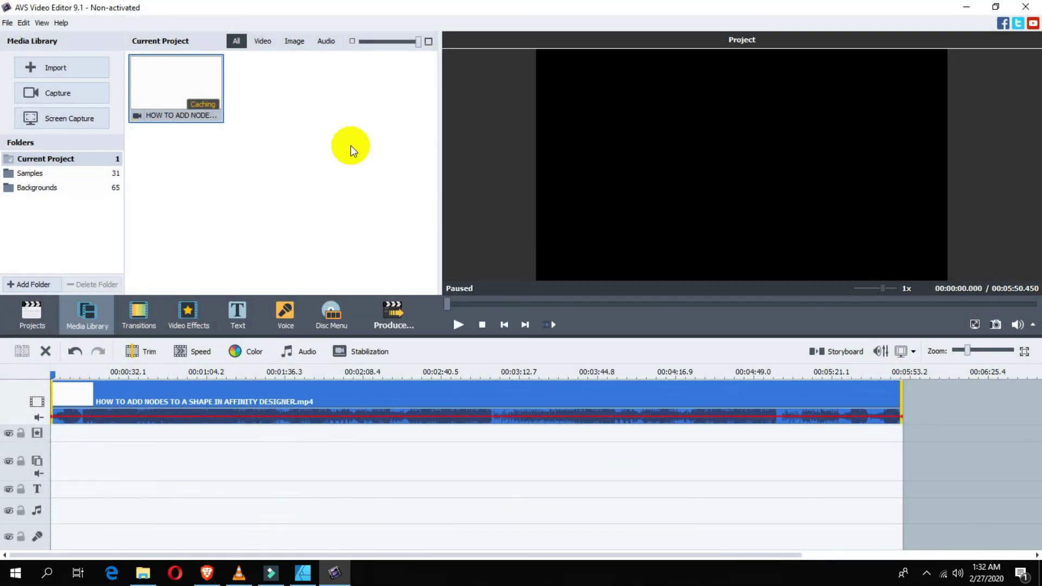
# Move the timeline playhead to about 1:48, then preview the clip in the Trim window up to about 2:16
pyautogui.click(313, 374)
pyautogui.click(318, 370)
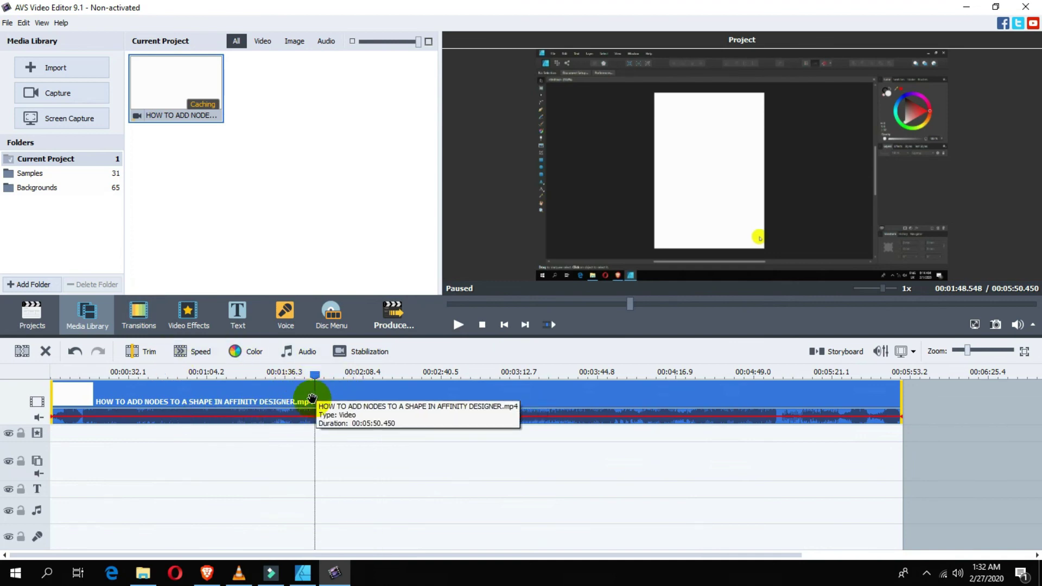
pyautogui.click(135, 351)
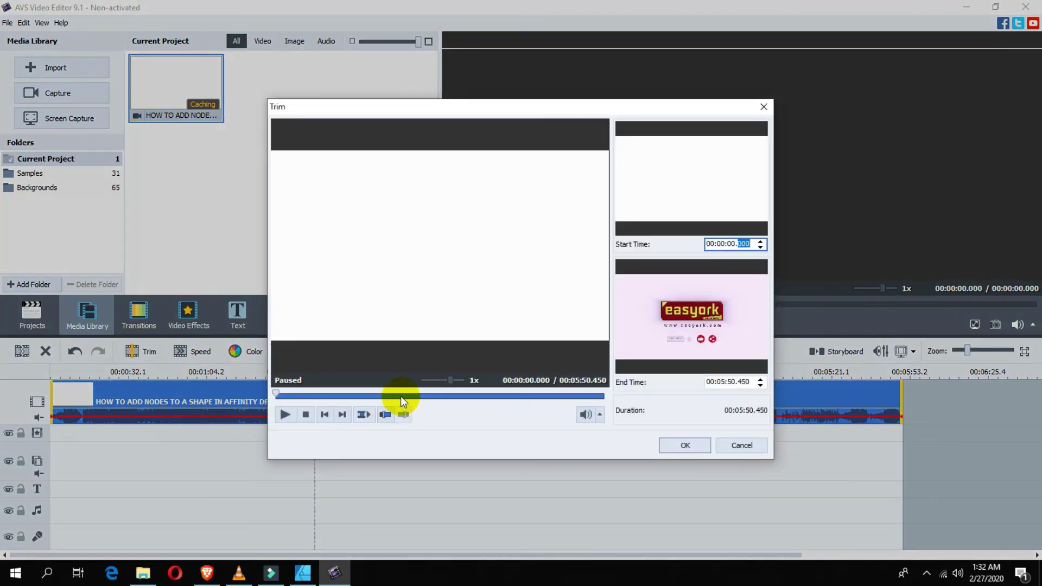
pyautogui.click(335, 395)
pyautogui.click(364, 394)
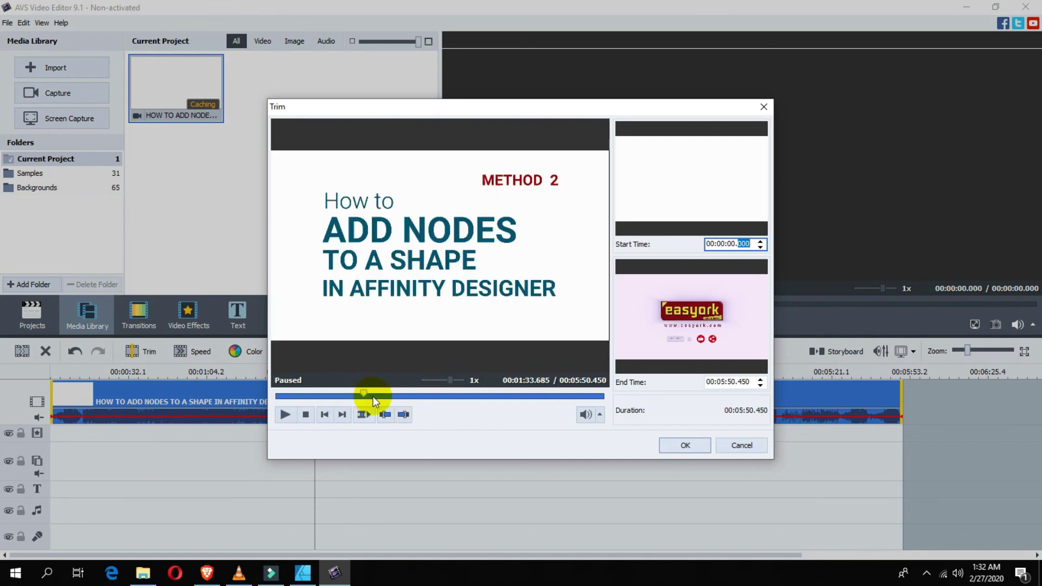
pyautogui.click(381, 395)
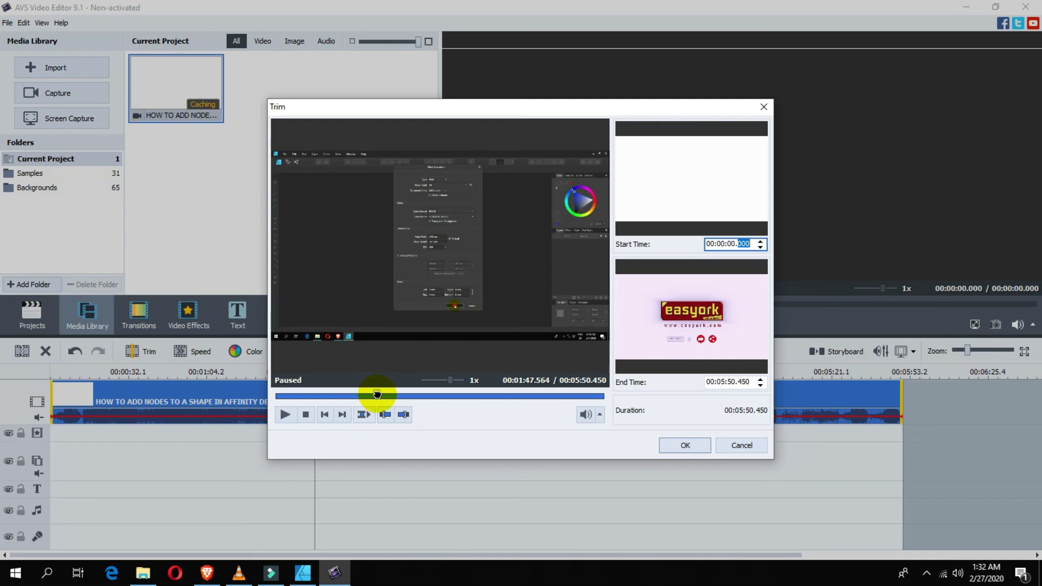
pyautogui.moveTo(381, 395); pyautogui.dragTo(448, 396)
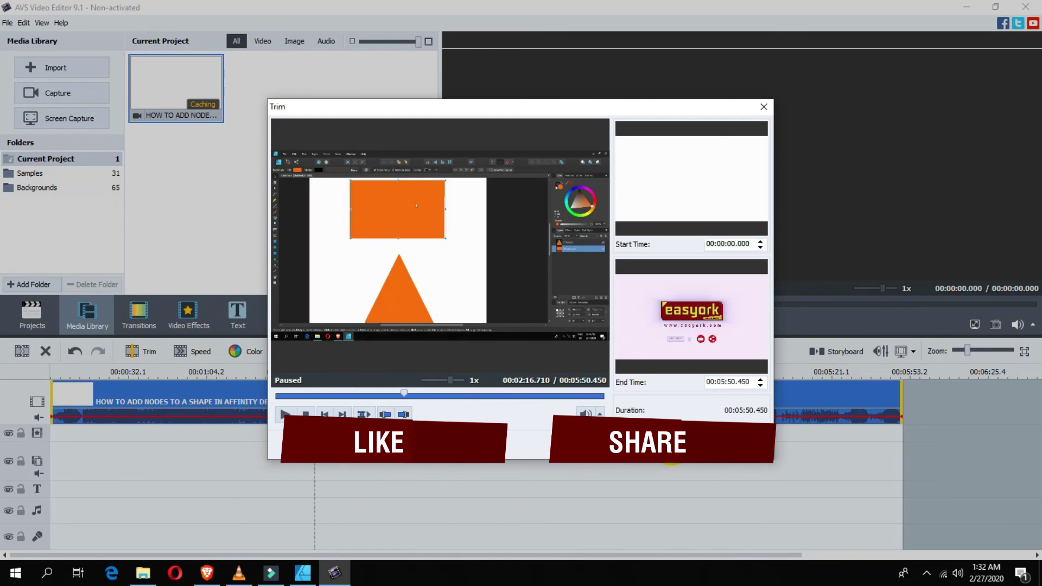
pyautogui.click(602, 445)
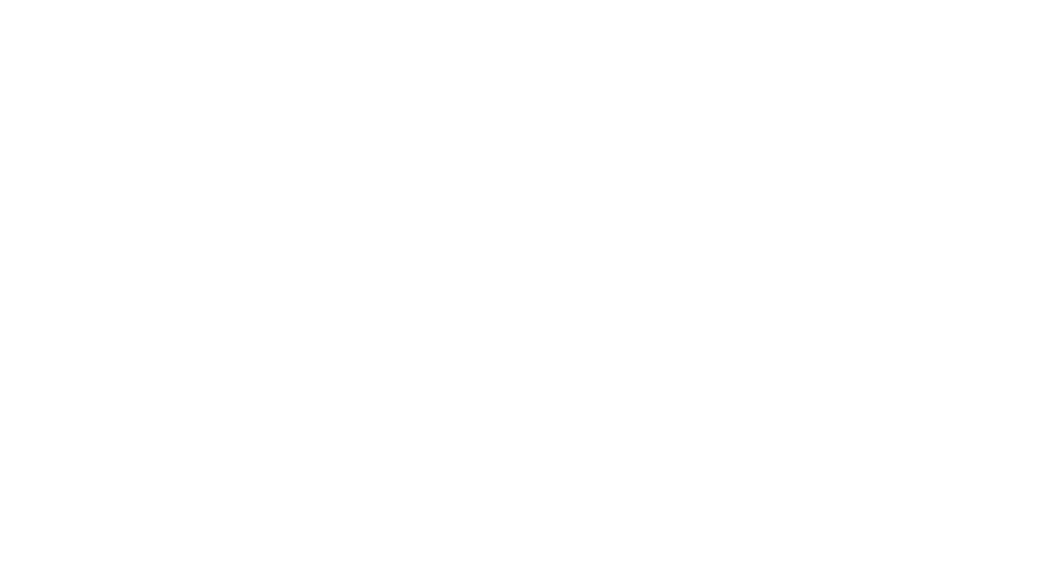